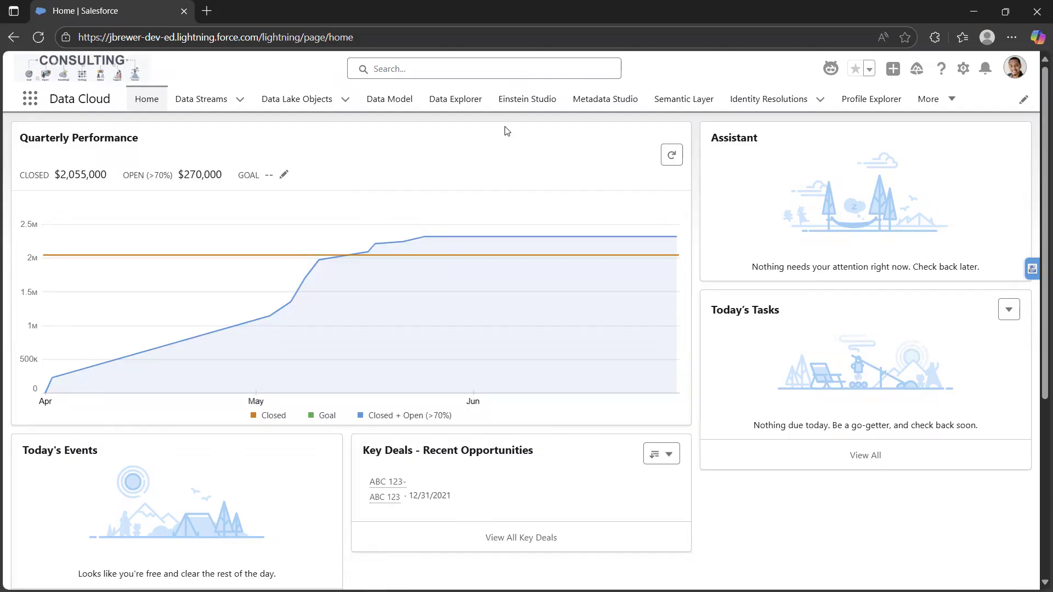
# View the Segments list in the Data Cloud app and open the same list in the Marketing app
pyautogui.click(927, 100)
pyautogui.click(884, 199)
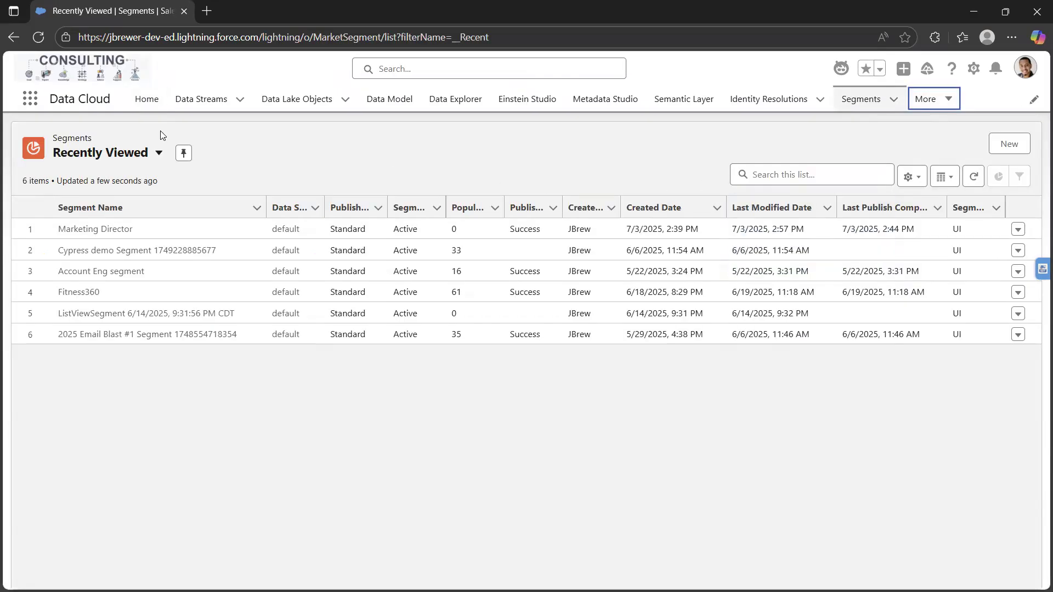
pyautogui.click(30, 100)
pyautogui.click(54, 230)
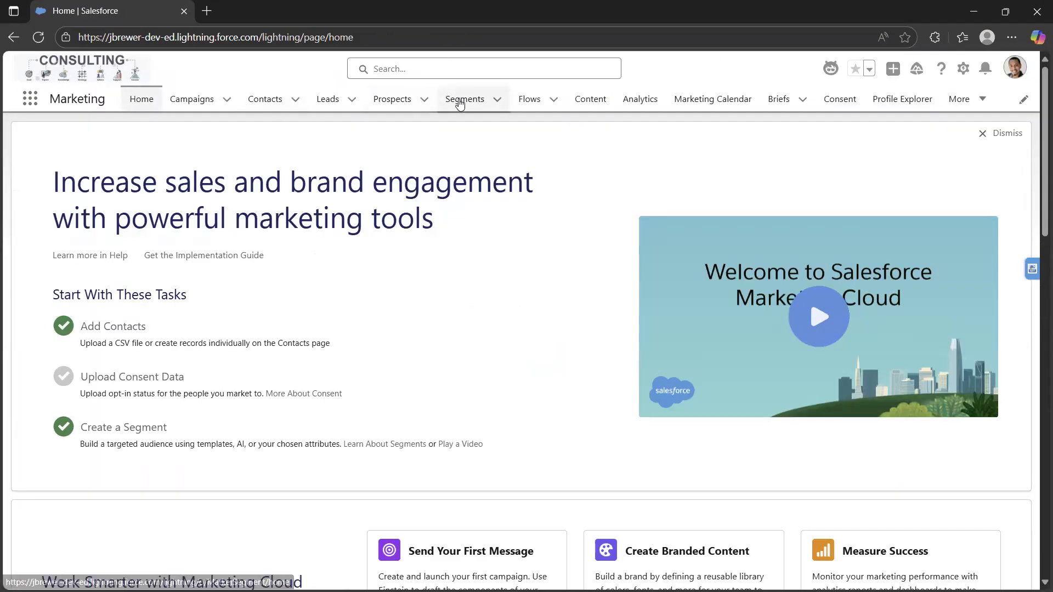
pyautogui.click(461, 100)
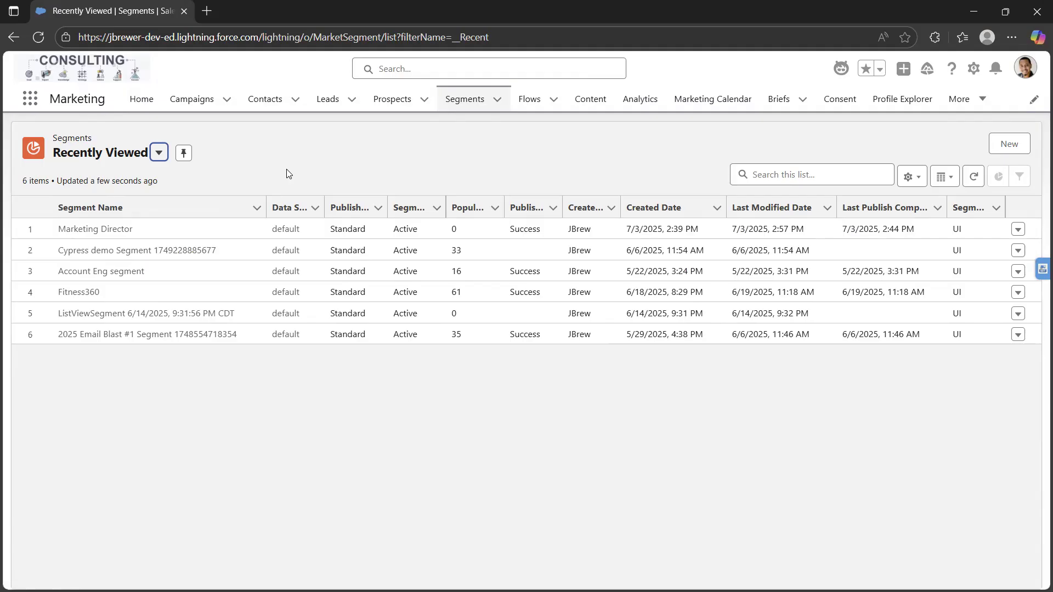
# Start a new segment using the Visual Builder and the Standard Segment type
pyautogui.click(1016, 146)
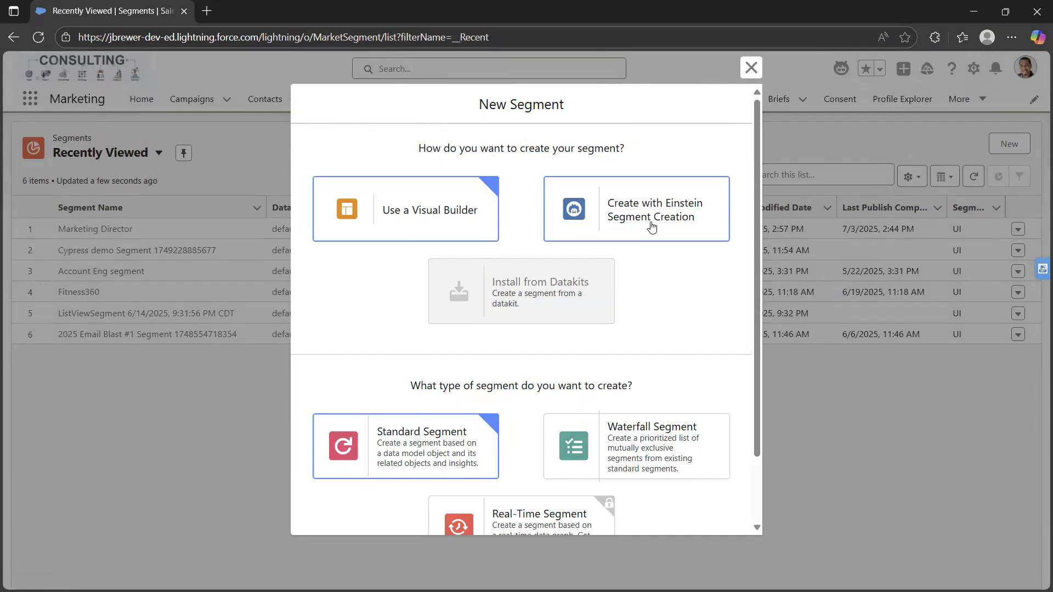
pyautogui.scroll(-2, 565, 370)
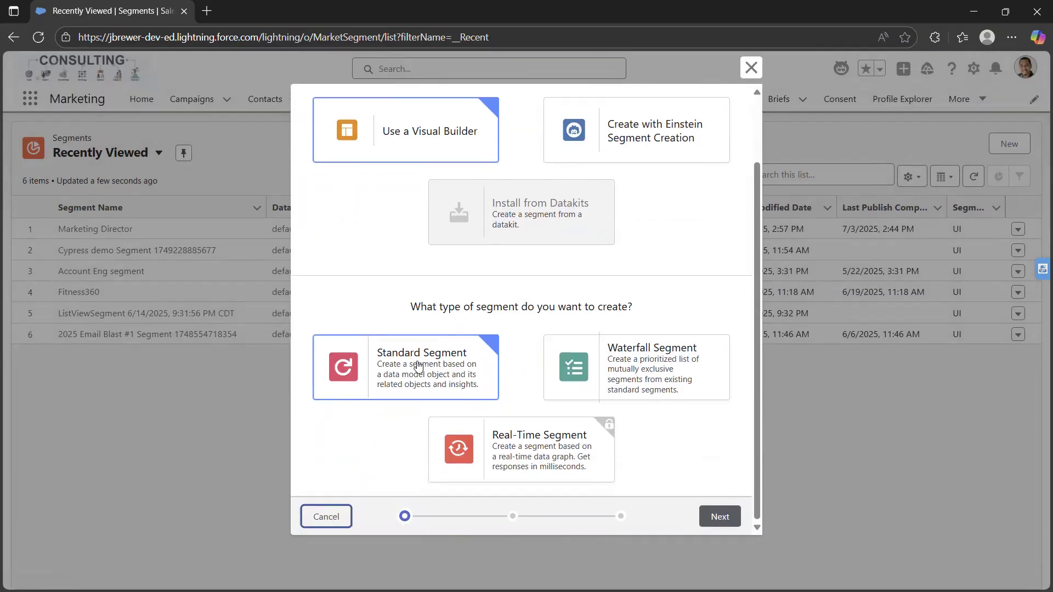
pyautogui.click(733, 517)
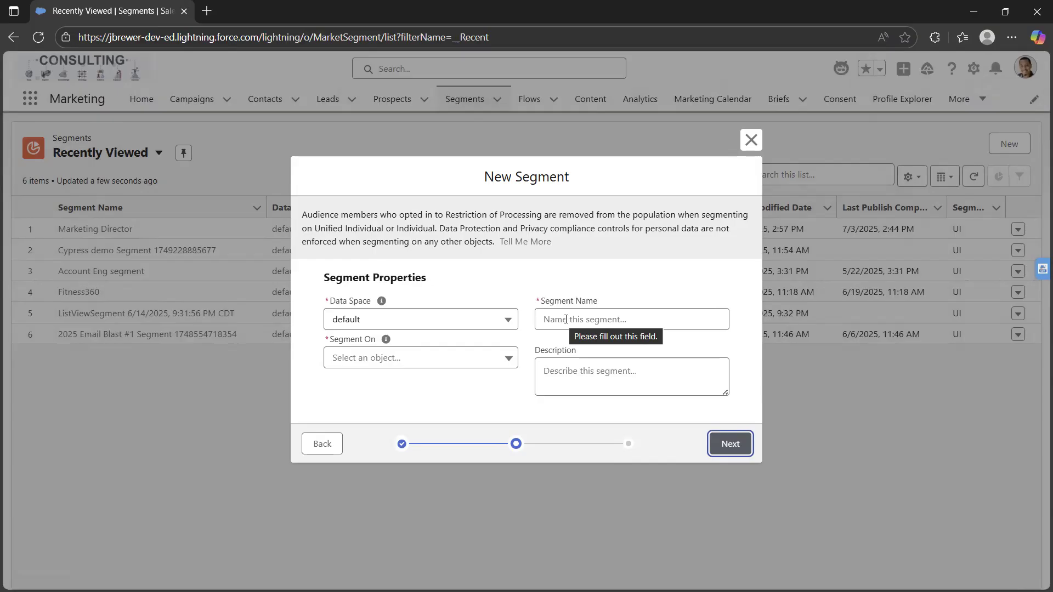
# Name the segment "Lead status working" in its properties
pyautogui.click(566, 320)
pyautogui.write('L')
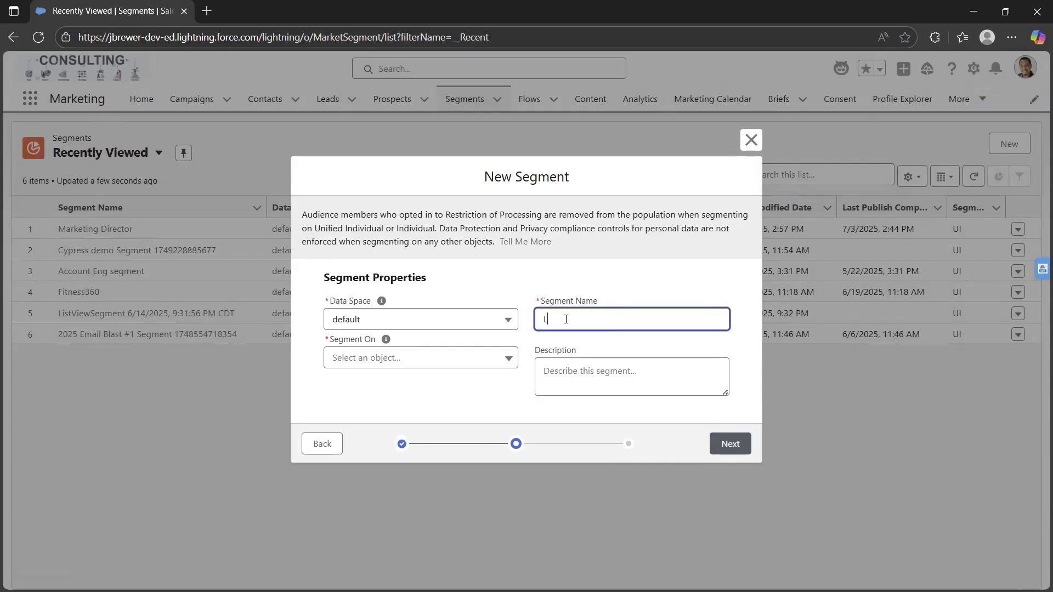
pyautogui.write('ead Itatusis working')
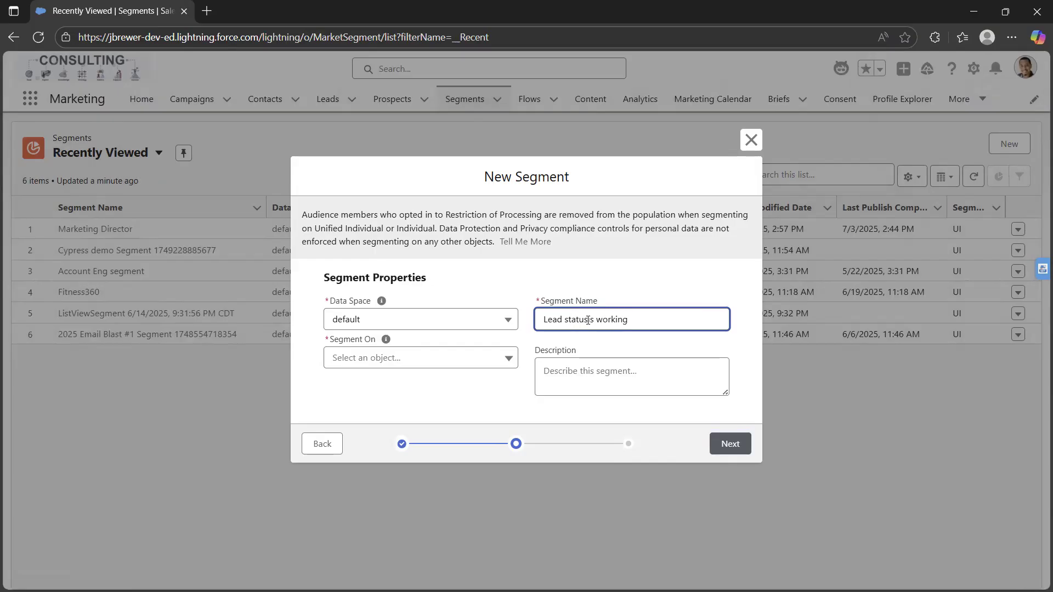
pyautogui.press('BackSpace')
pyautogui.press('BackSpace')
pyautogui.click(566, 340)
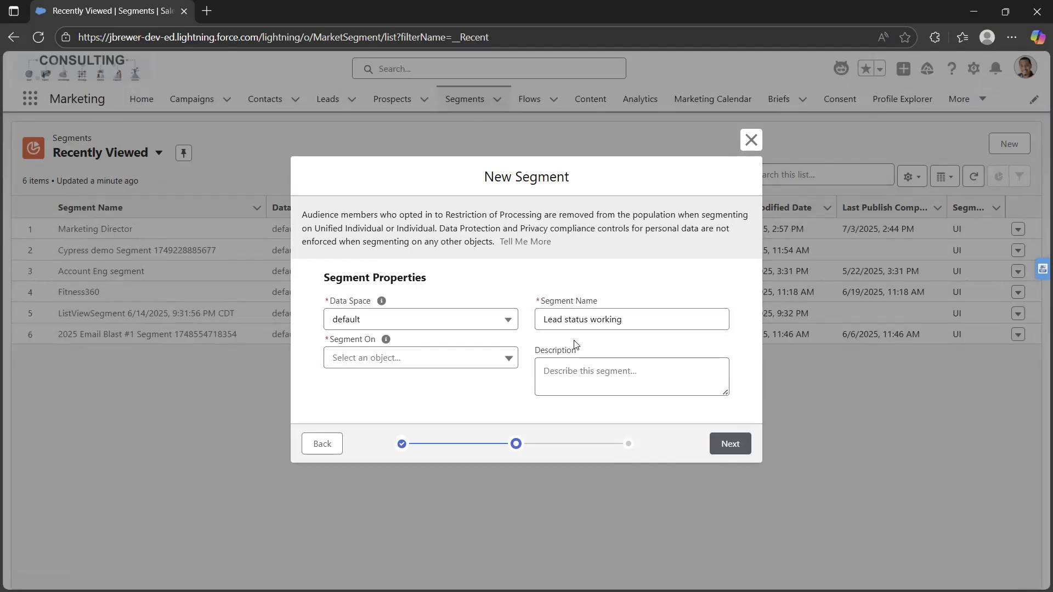
# Set the object to segment on to Unified Individual and proceed to the publish settings
pyautogui.click(477, 359)
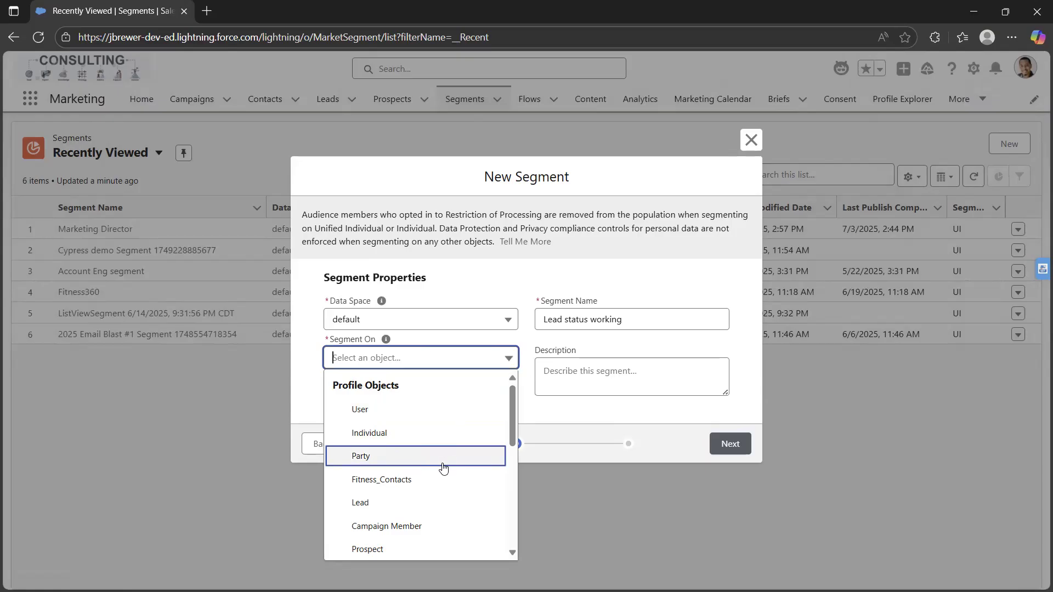
pyautogui.scroll(-3, 443, 467)
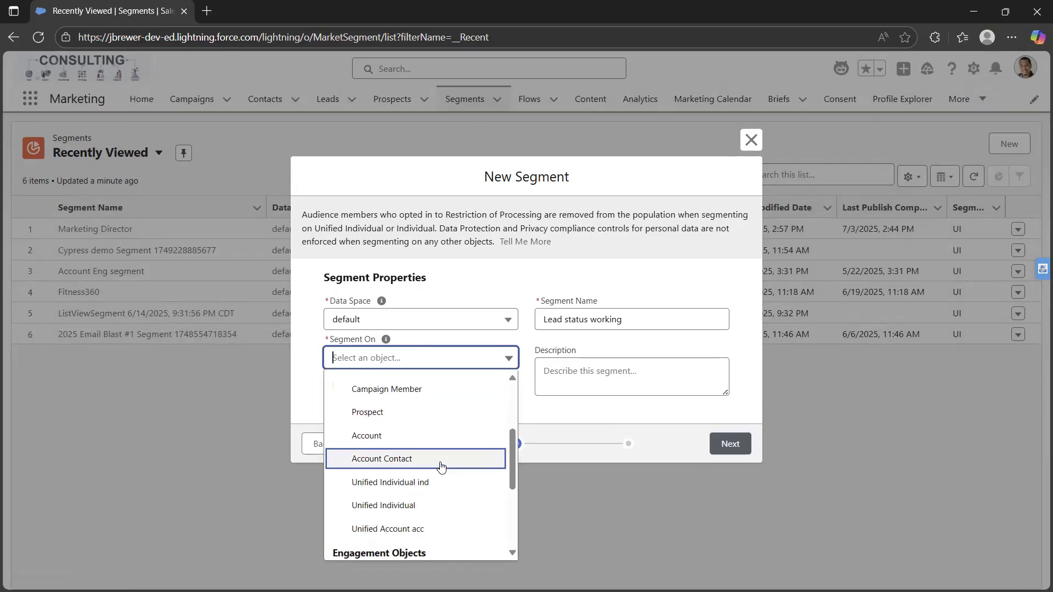
pyautogui.click(378, 504)
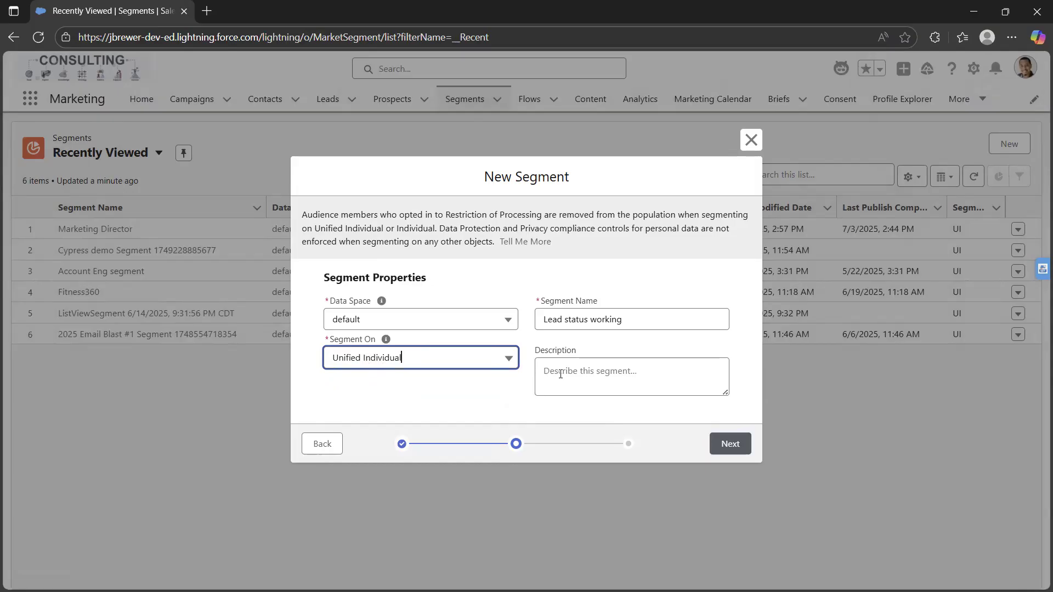
pyautogui.click(725, 442)
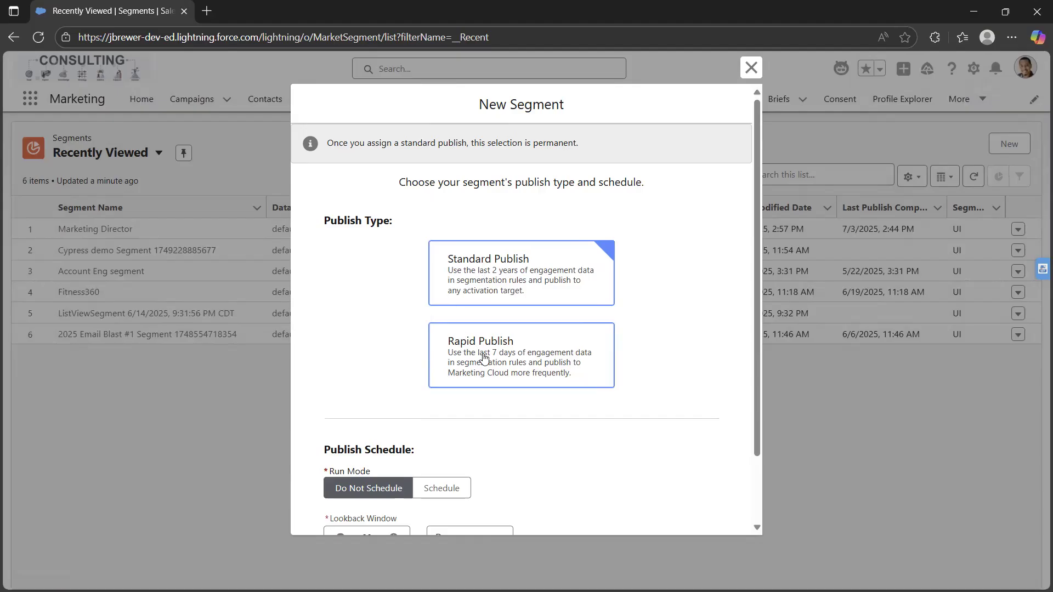
# Choose Standard Publish as the segment's publish type
pyautogui.click(492, 278)
pyautogui.scroll(-3, 376, 272)
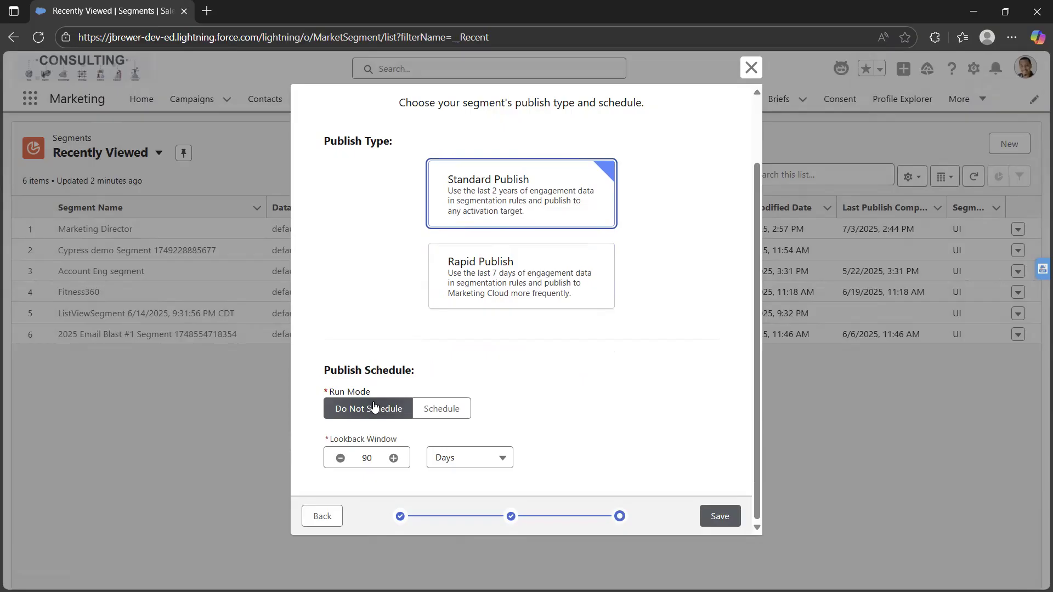
# Try the Schedule run mode and examine its frequency and Run Every interval options
pyautogui.click(430, 407)
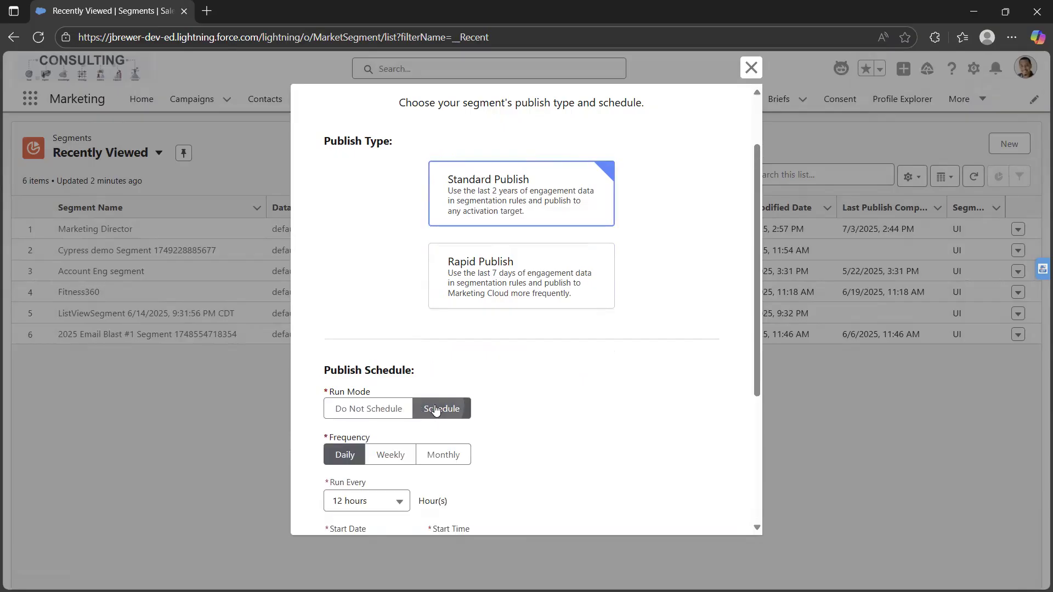
pyautogui.scroll(-3, 387, 428)
pyautogui.click(402, 364)
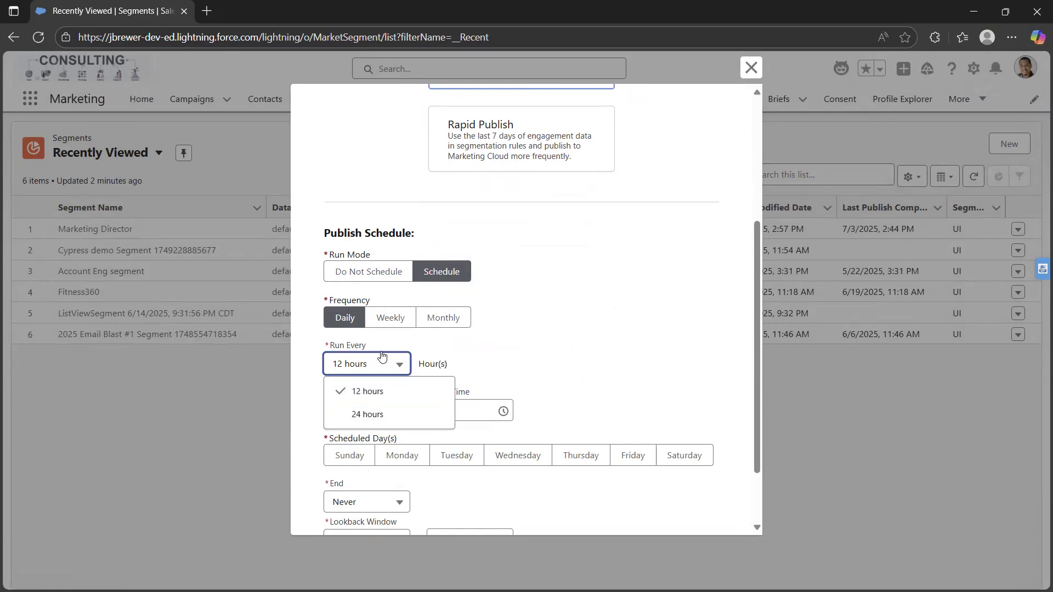
# Set the run mode to Do Not Schedule and save the new segment
pyautogui.click(356, 273)
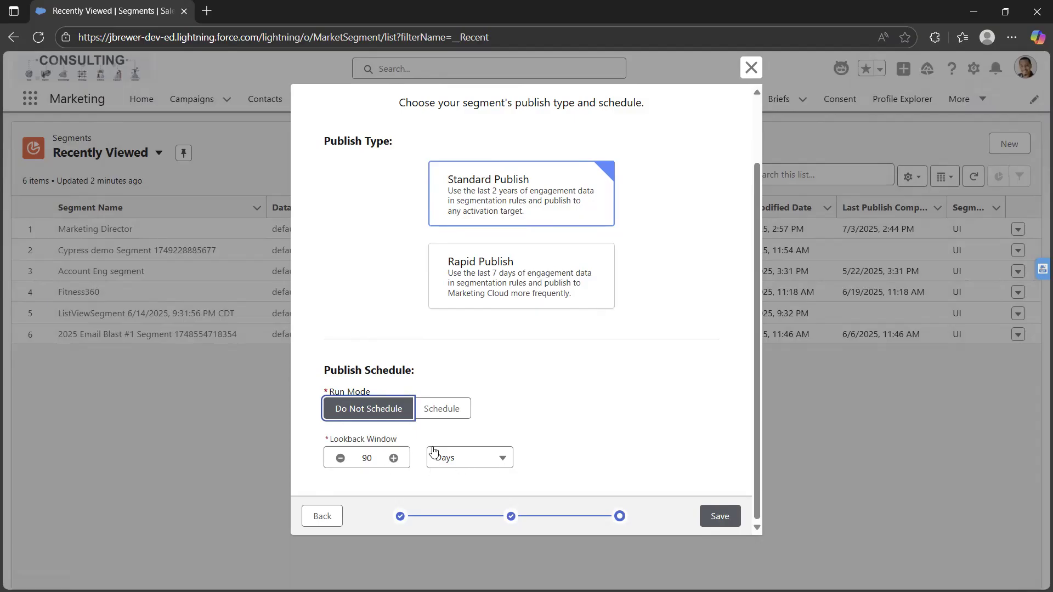
pyautogui.click(718, 522)
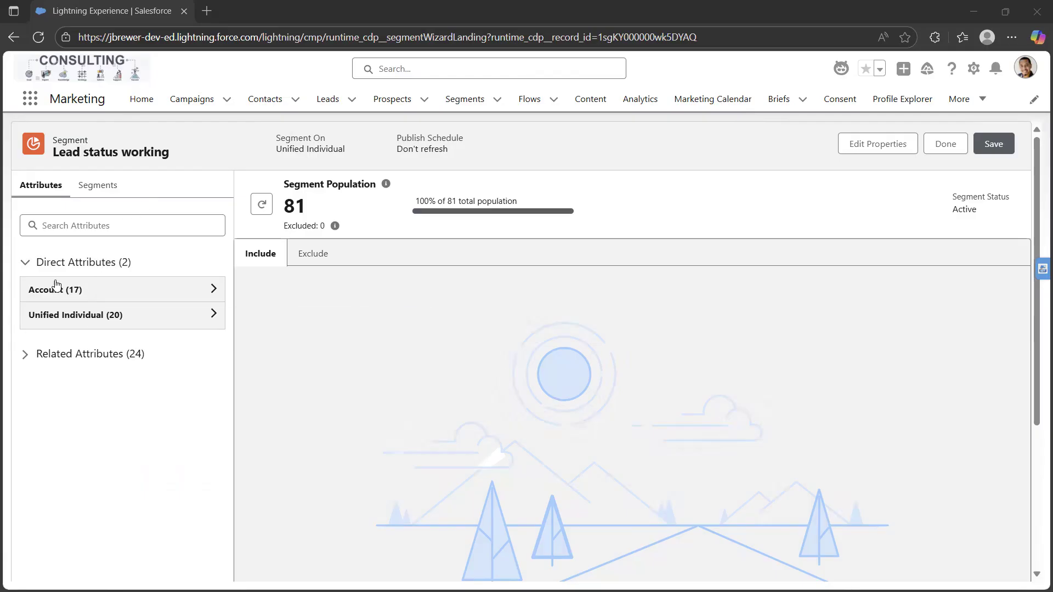
# Add the Lead Status attribute from the related Lead object to the segment's Include rules
pyautogui.click(26, 355)
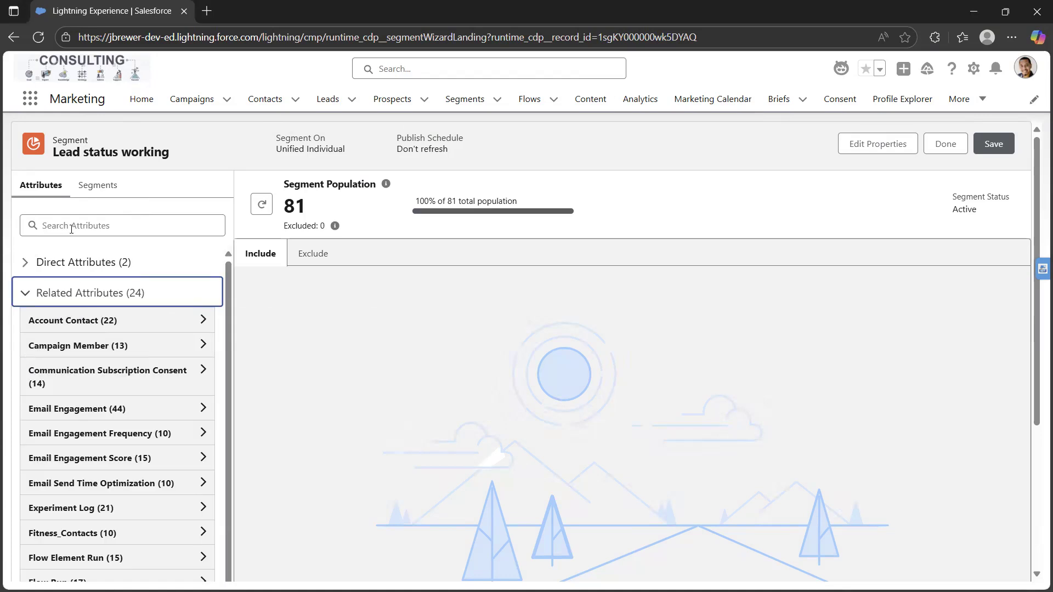
pyautogui.scroll(-2, 94, 358)
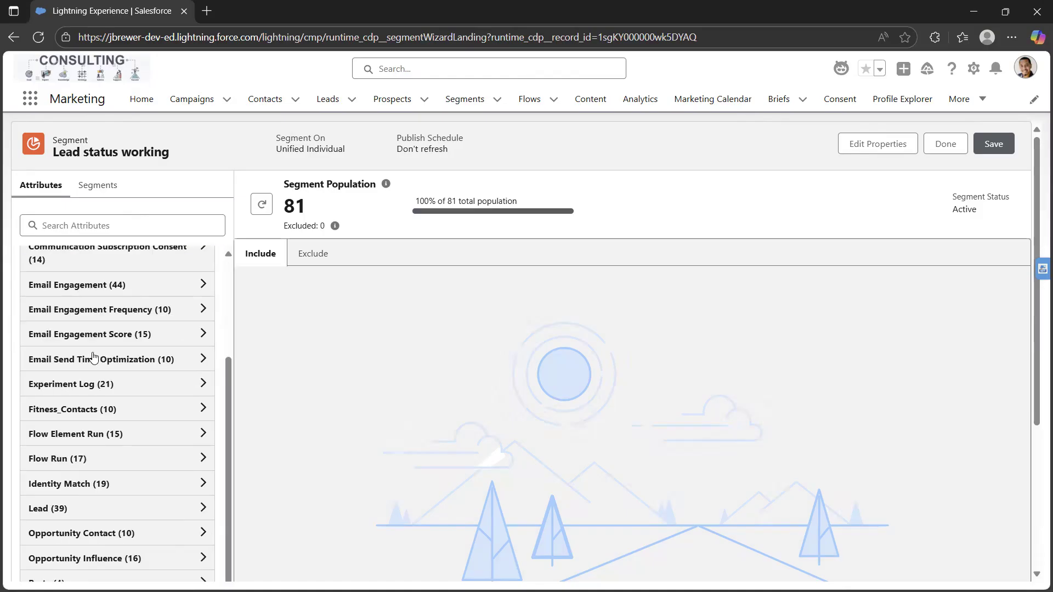
pyautogui.click(55, 509)
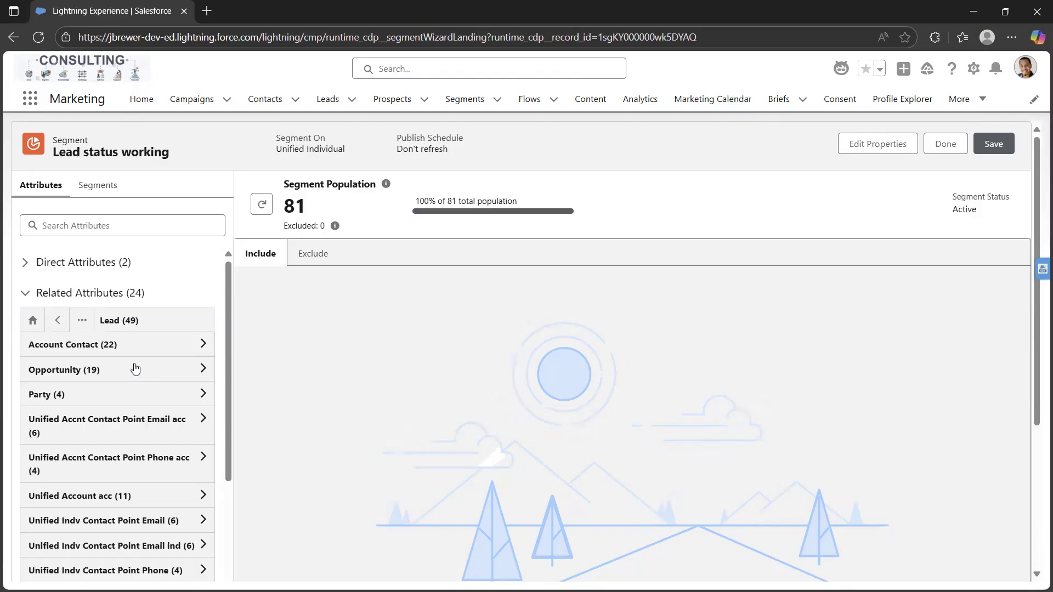
pyautogui.scroll(-1, 114, 369)
pyautogui.scroll(-10, 114, 369)
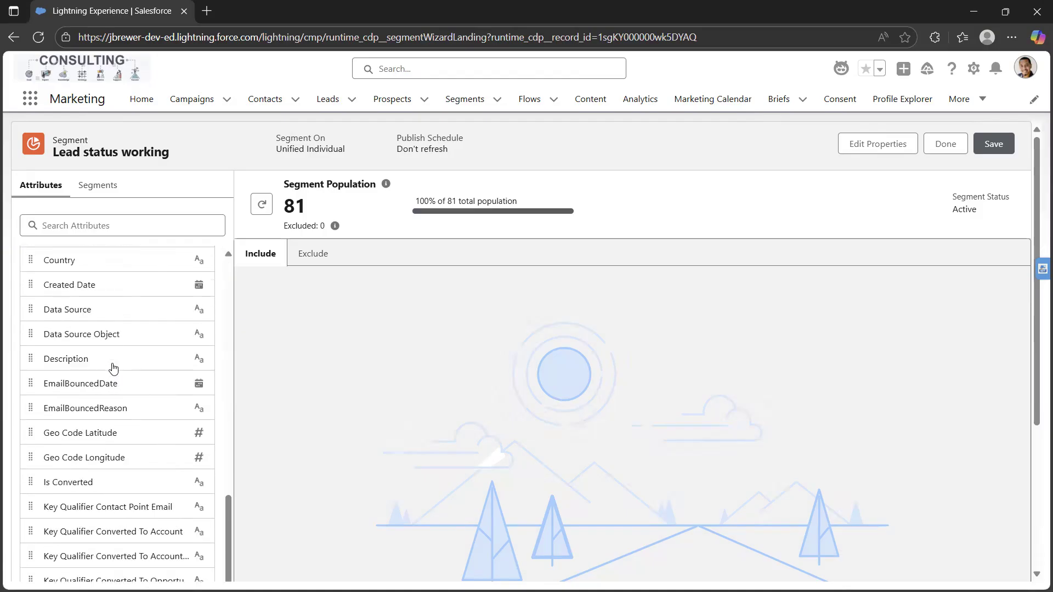
pyautogui.scroll(-2, 113, 369)
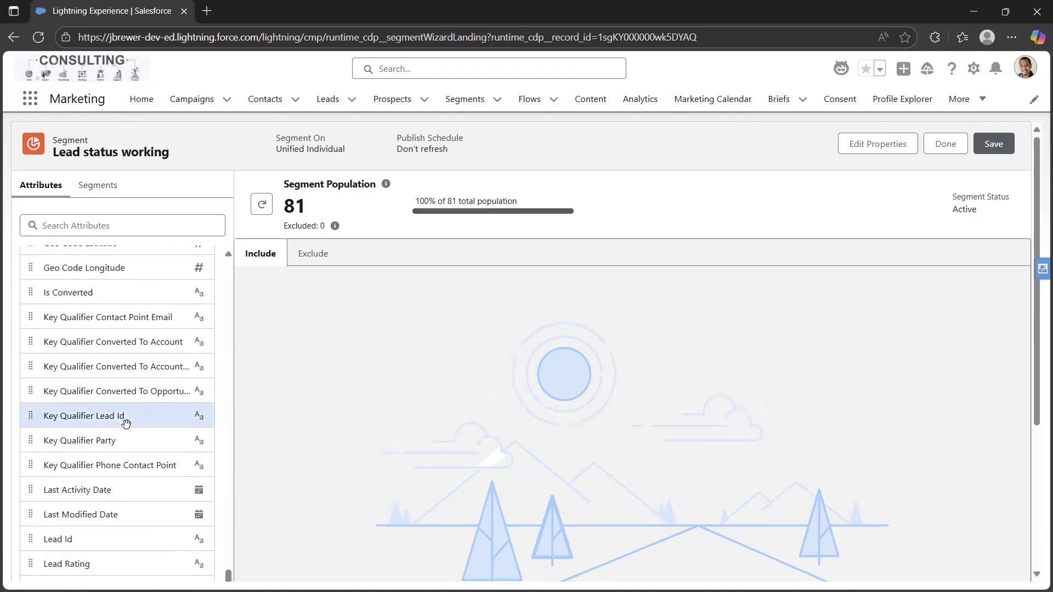
pyautogui.scroll(-4, 120, 483)
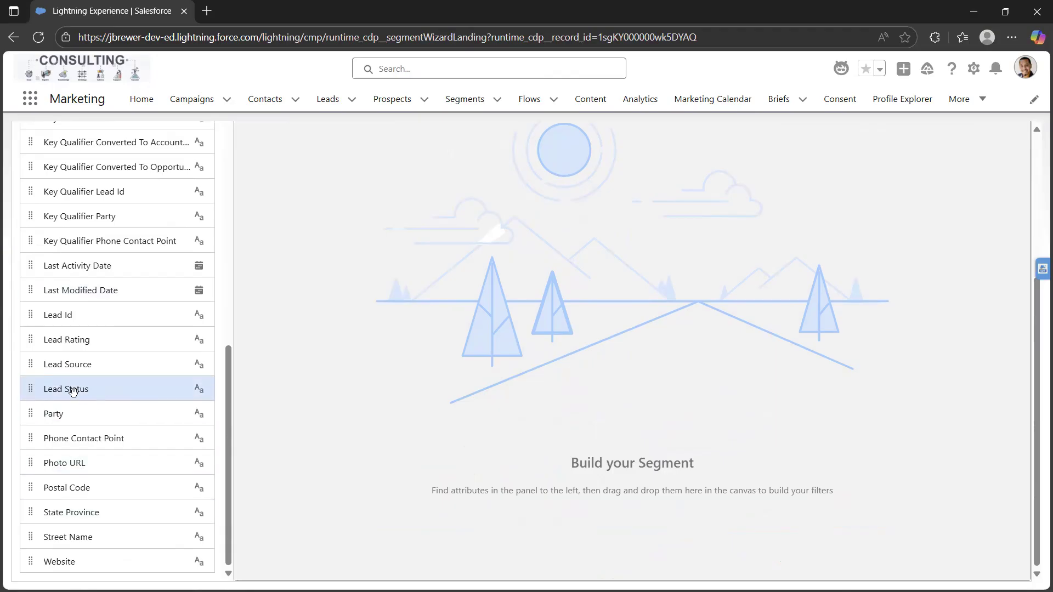
pyautogui.moveTo(73, 391); pyautogui.dragTo(410, 218)
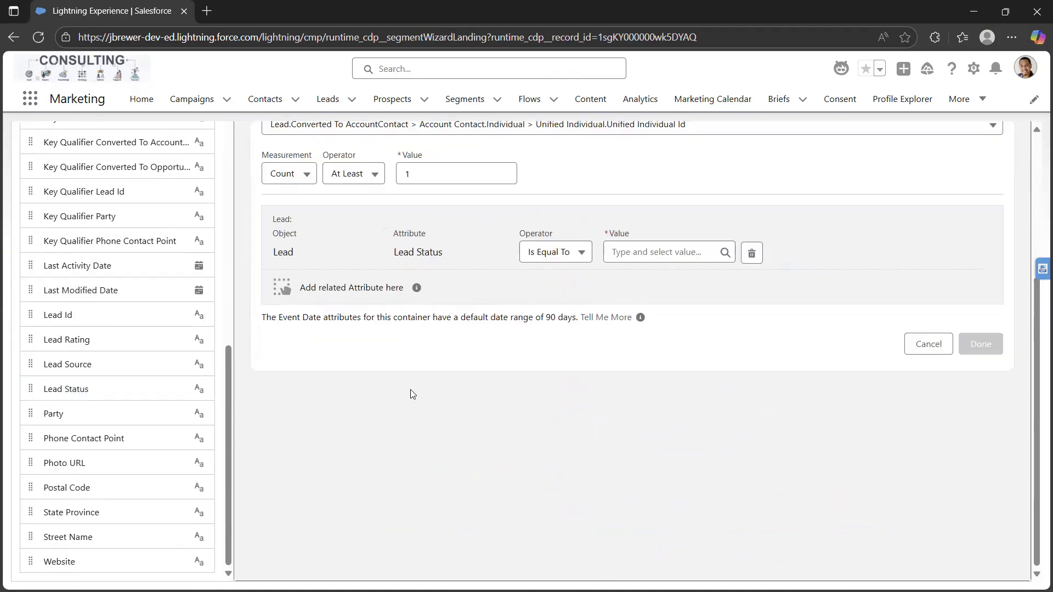
# Set the Lead container path to Lead.Party > Party.Individual > Unified Individual.Unified Individual Id
pyautogui.scroll(2, 412, 398)
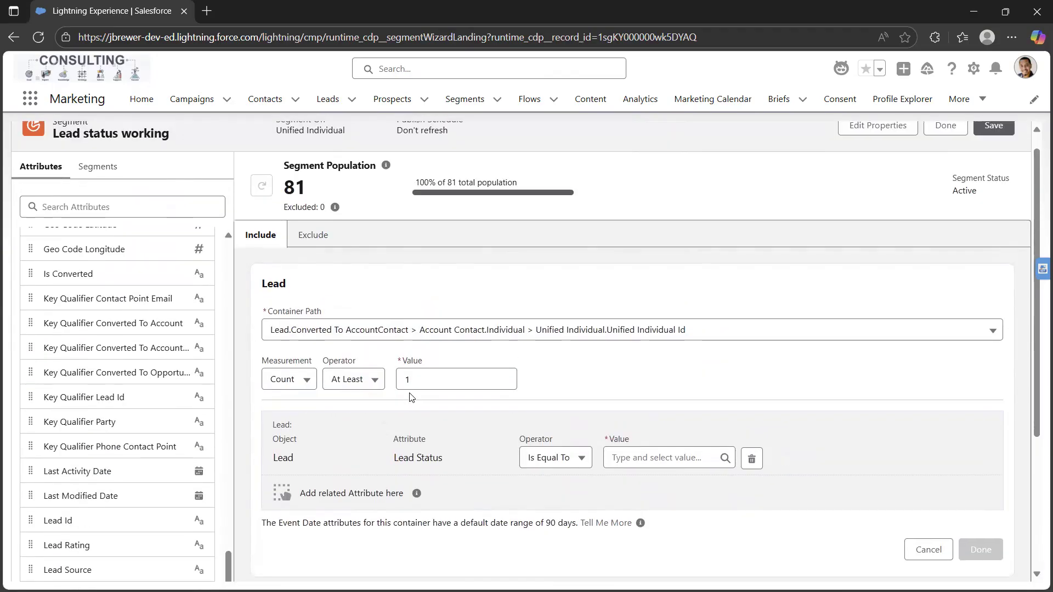
pyautogui.scroll(-1, 412, 398)
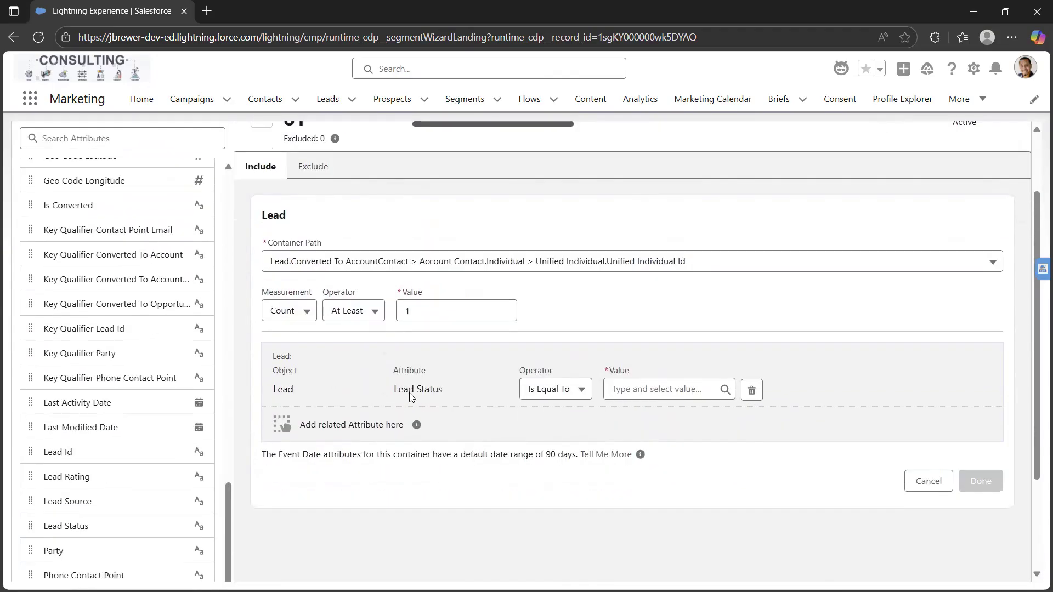
pyautogui.click(415, 267)
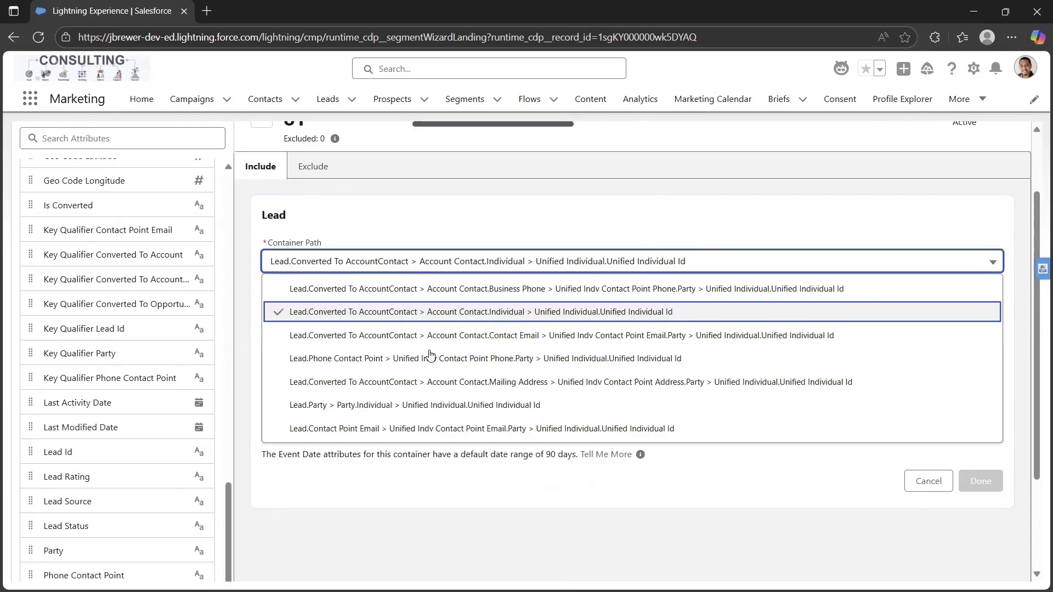
pyautogui.scroll(-1, 431, 356)
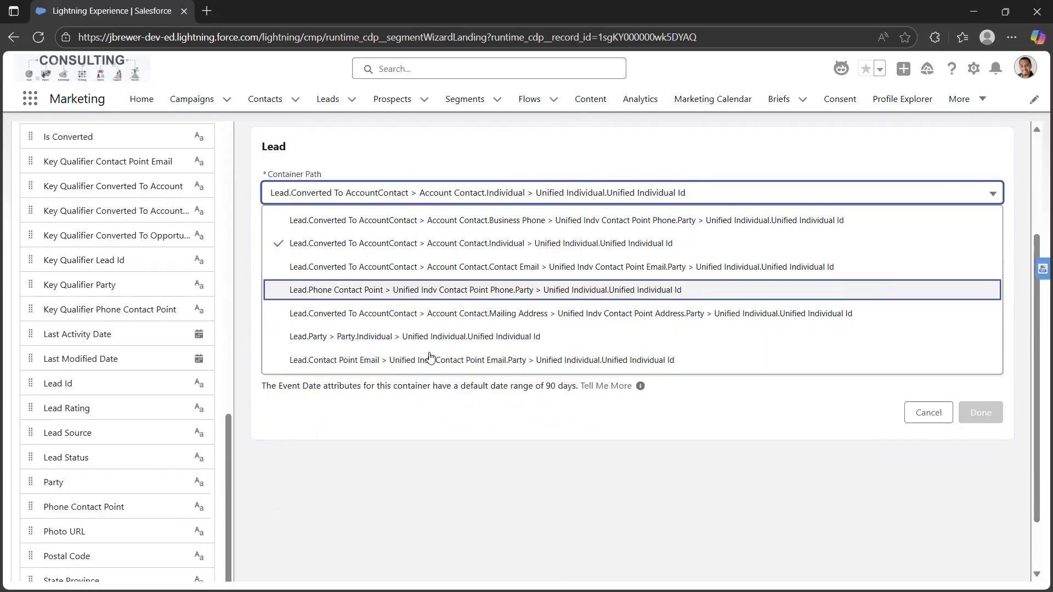
pyautogui.click(358, 339)
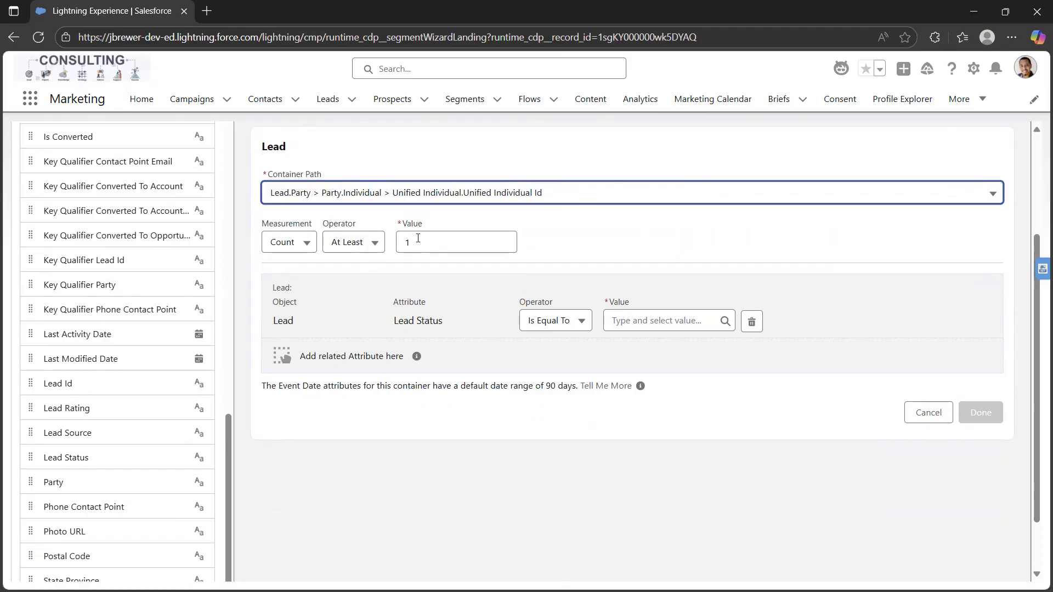
# Try the Has No Value operator for Lead Status and look through the other available operators
pyautogui.click(579, 324)
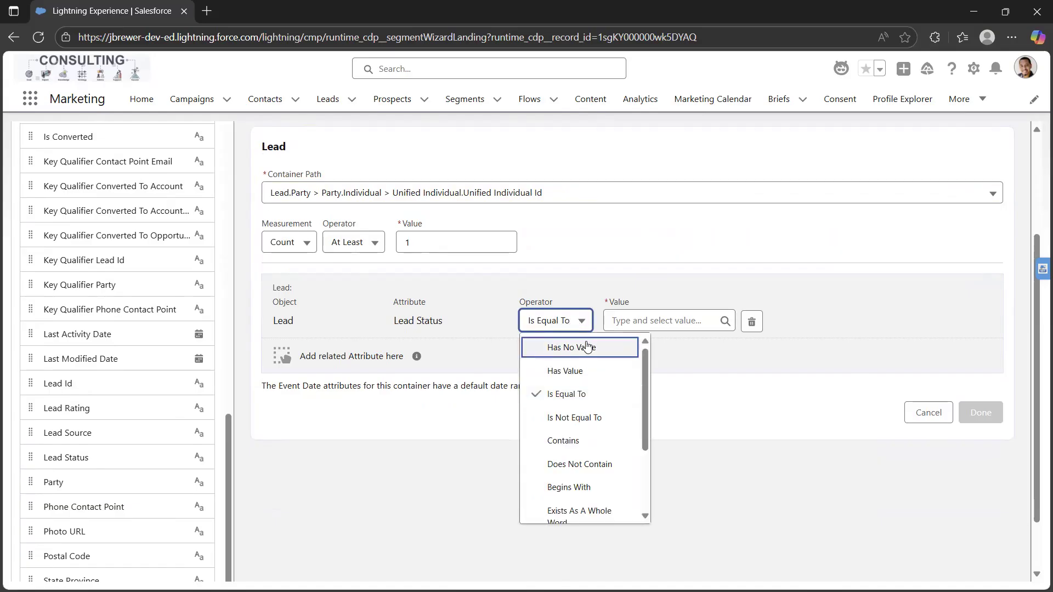
pyautogui.click(587, 347)
pyautogui.click(584, 325)
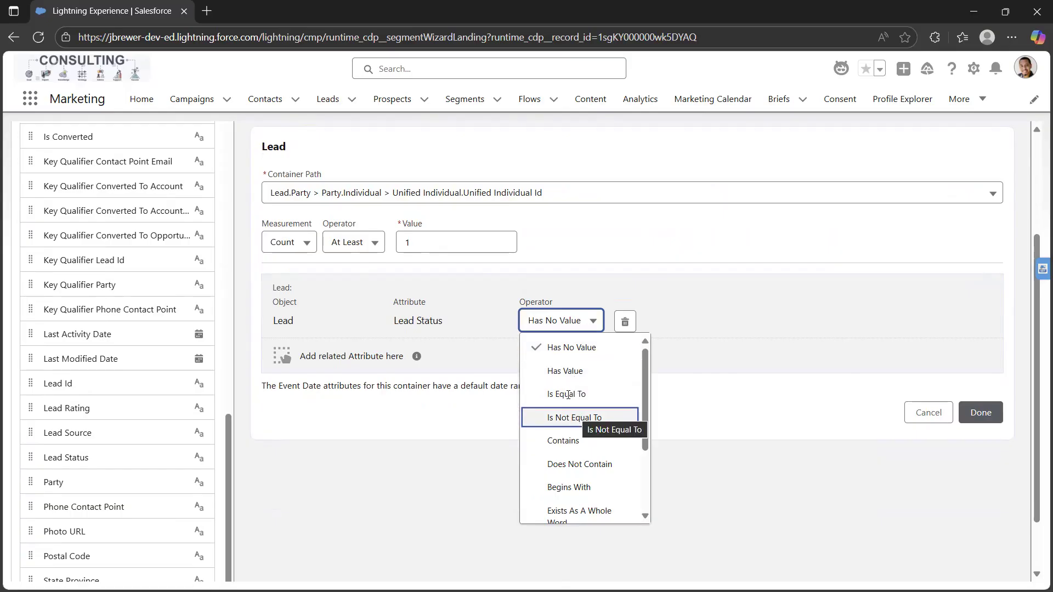
pyautogui.scroll(-1, 566, 457)
pyautogui.scroll(-1, 566, 457)
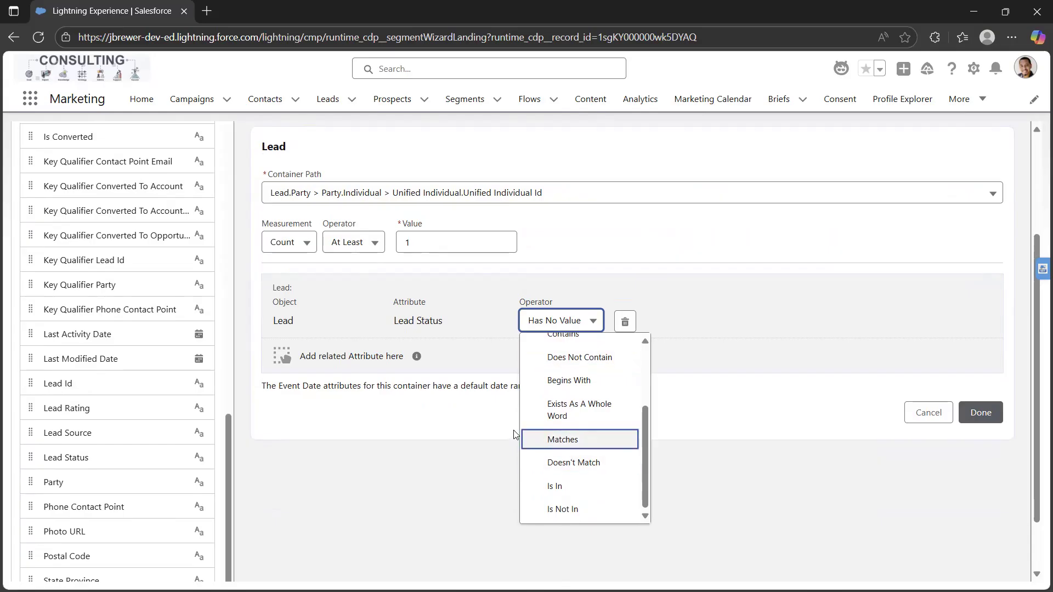
pyautogui.click(487, 421)
# Set the Lead Status condition to Is Equal To Working and apply the Lead container rule
pyautogui.click(567, 320)
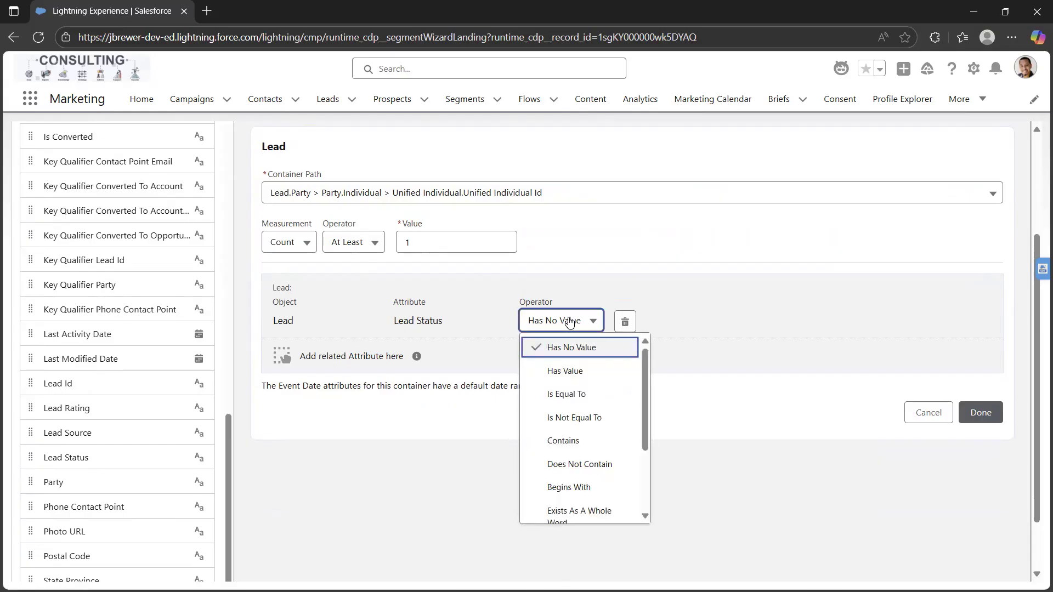
pyautogui.click(550, 393)
pyautogui.click(644, 321)
pyautogui.write('Working')
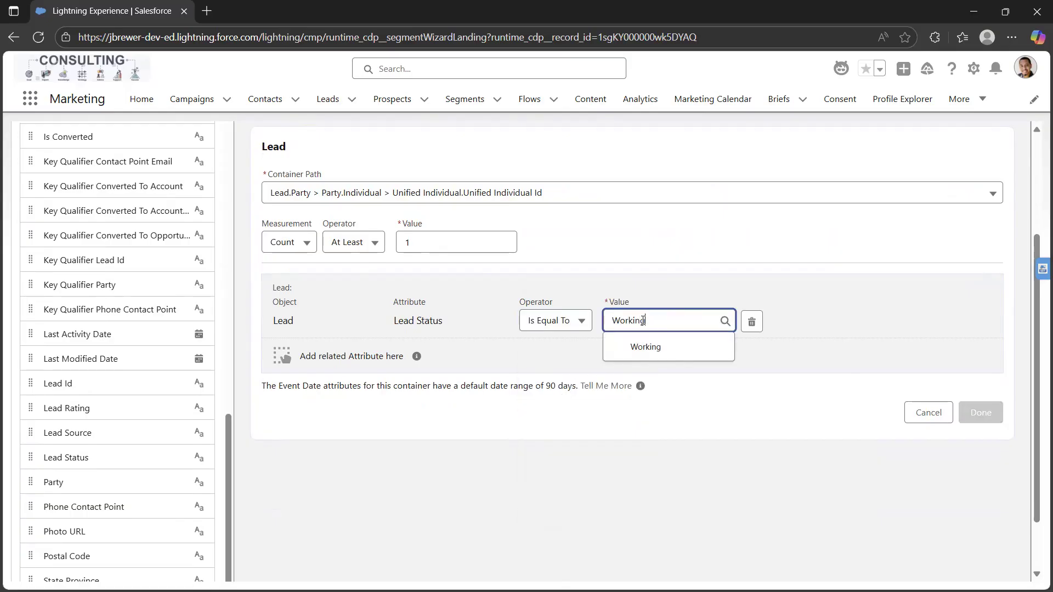
pyautogui.click(658, 351)
pyautogui.click(980, 413)
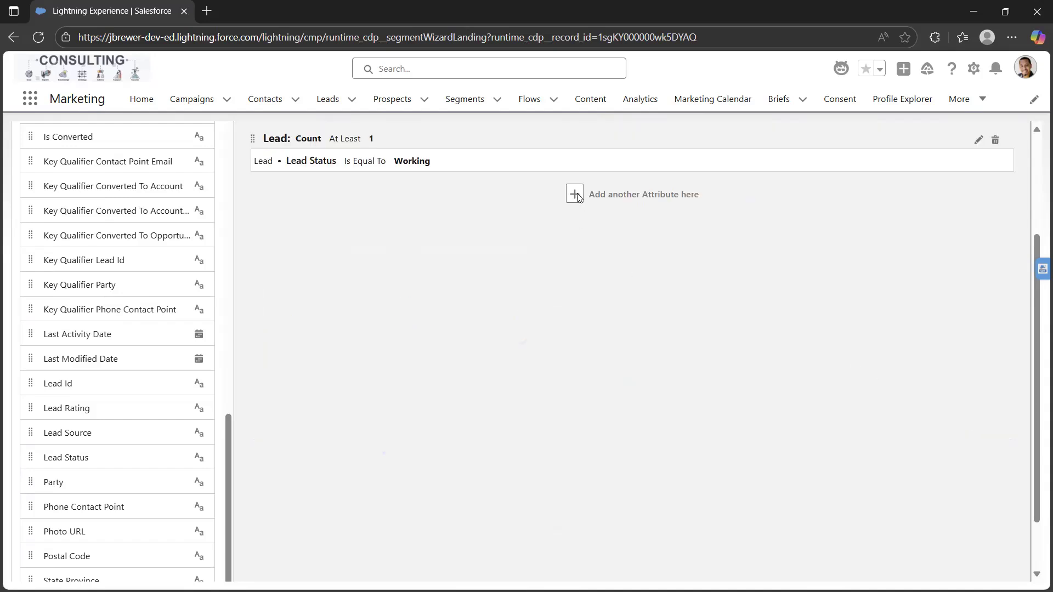
# Look at the segment's Exclude rules and return to its Include rules
pyautogui.scroll(2, 471, 258)
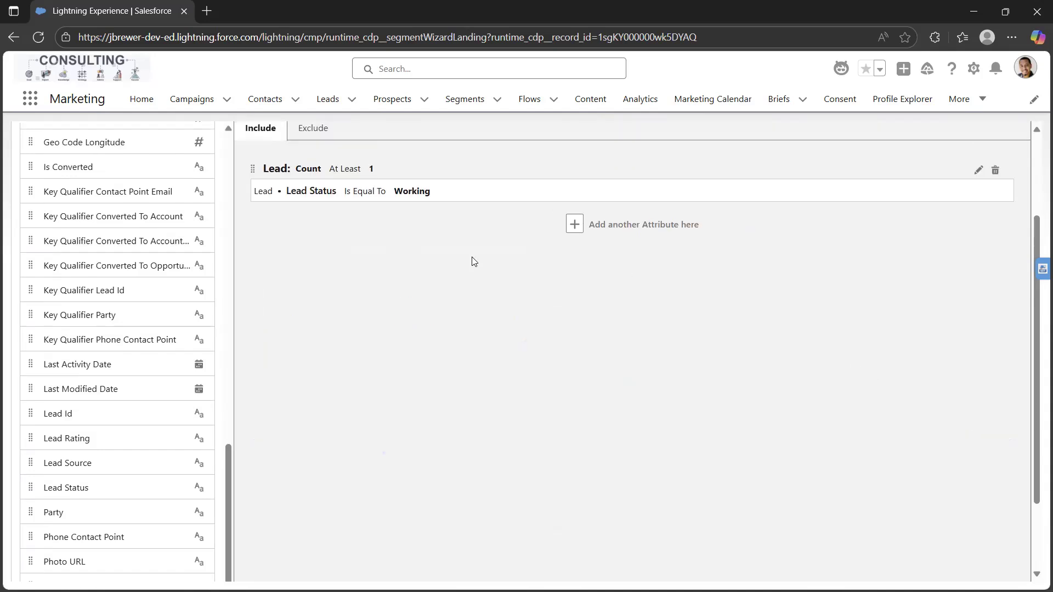
pyautogui.scroll(3, 474, 261)
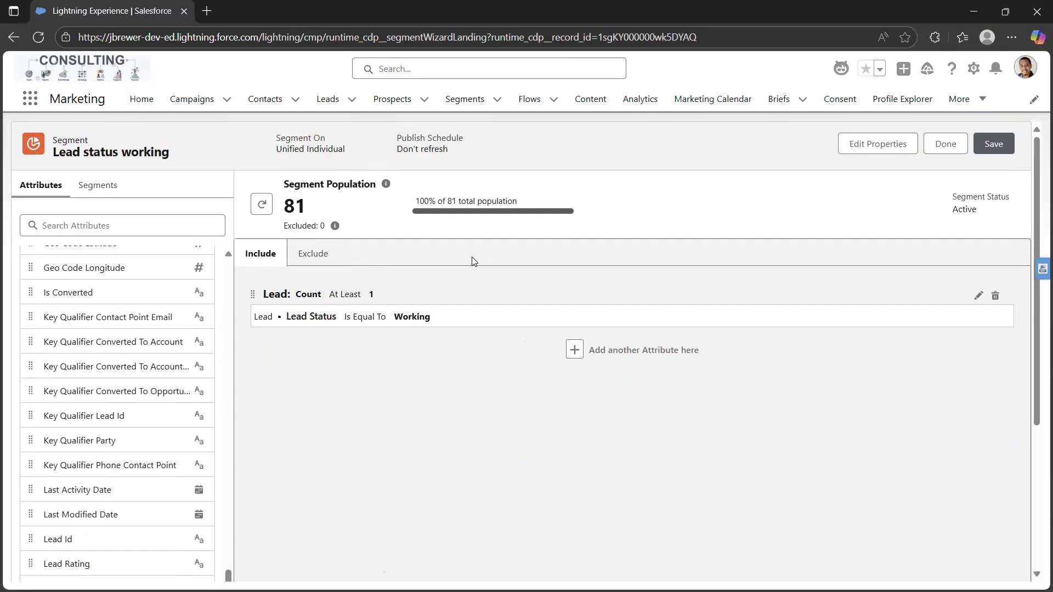
pyautogui.click(316, 253)
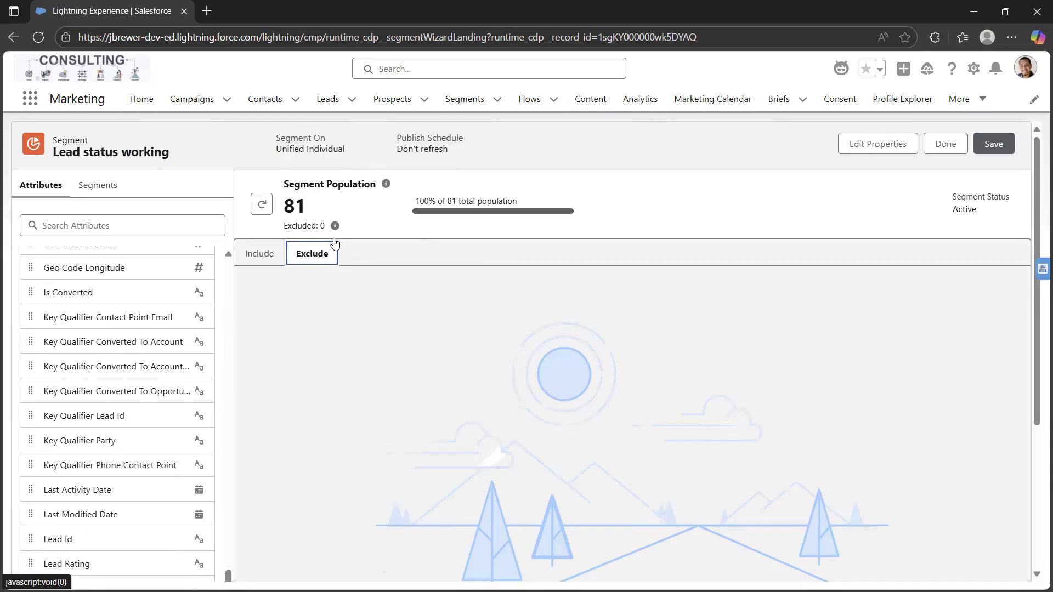
pyautogui.click(252, 252)
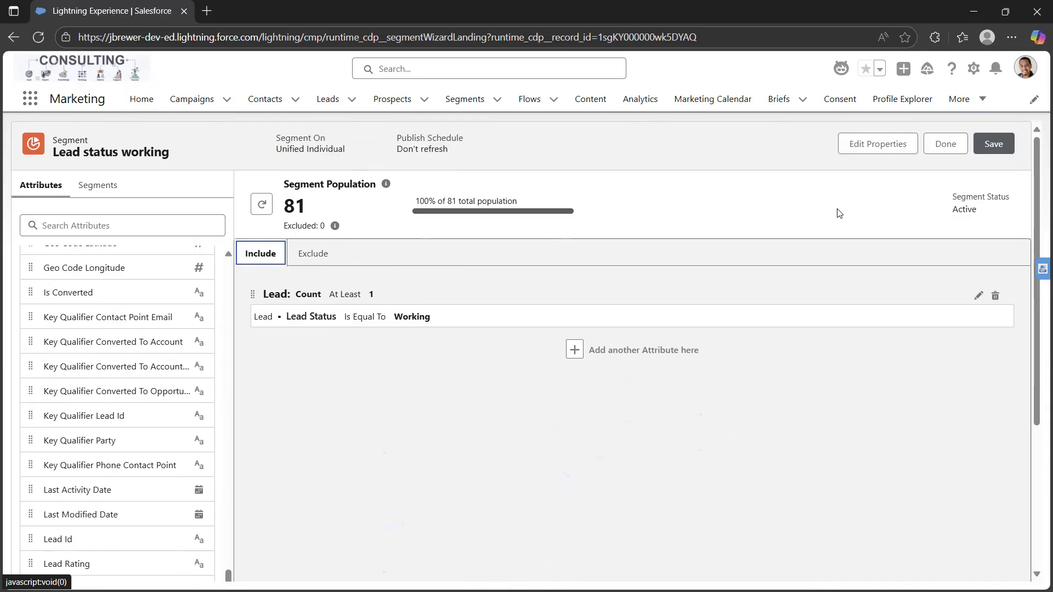
# Save the Lead status working segment's rules, finish editing, and publish the segment immediately
pyautogui.click(995, 146)
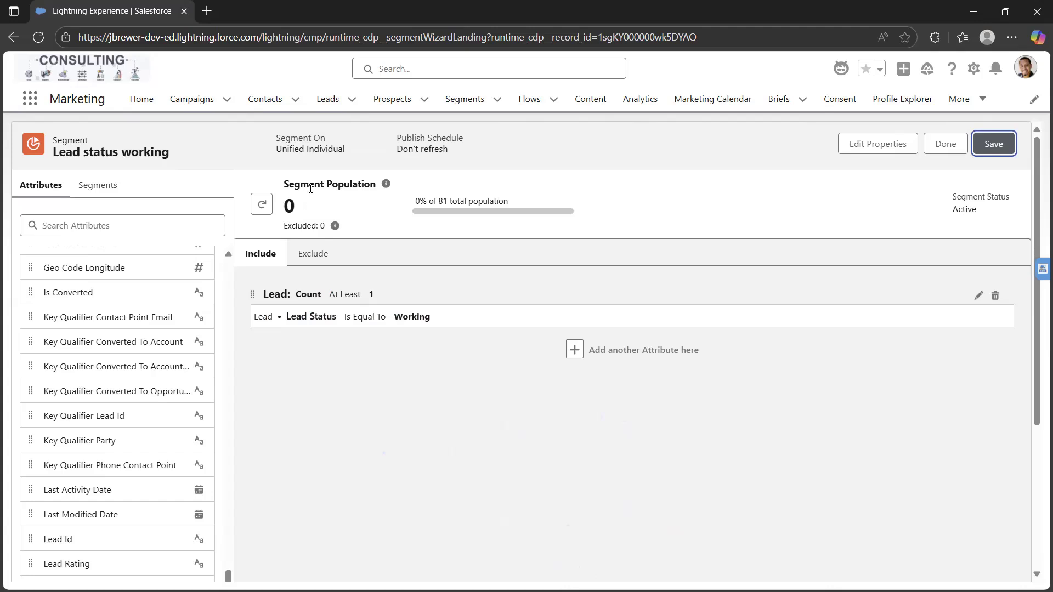
pyautogui.click(942, 147)
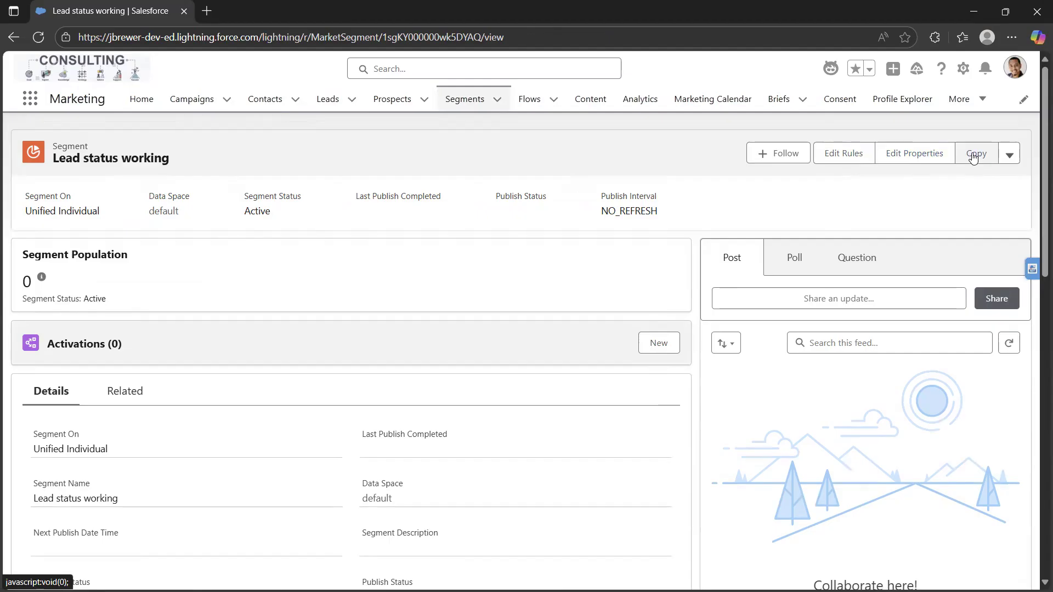
pyautogui.click(1008, 155)
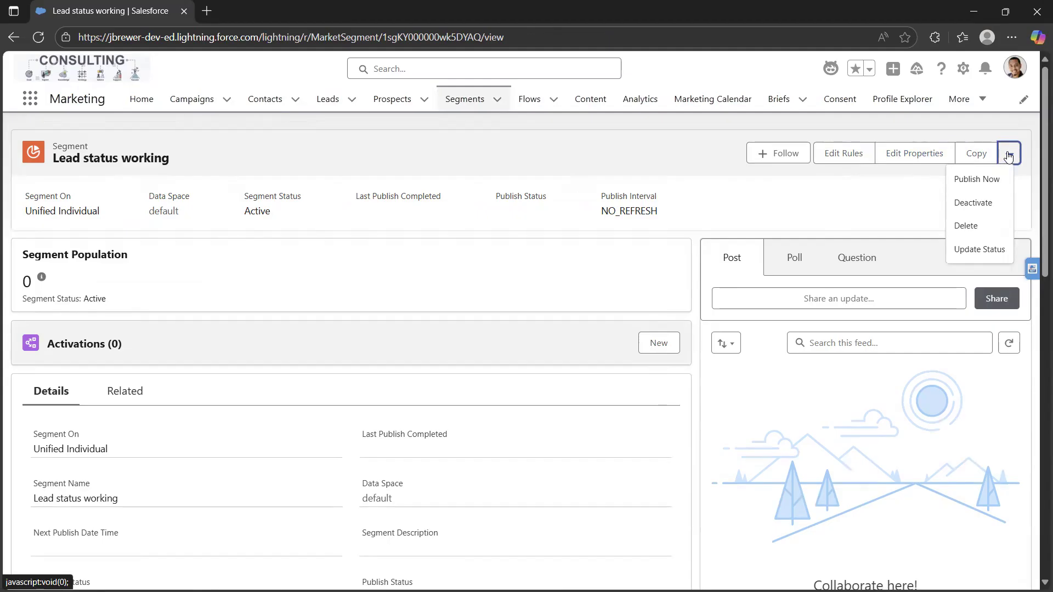
pyautogui.click(981, 184)
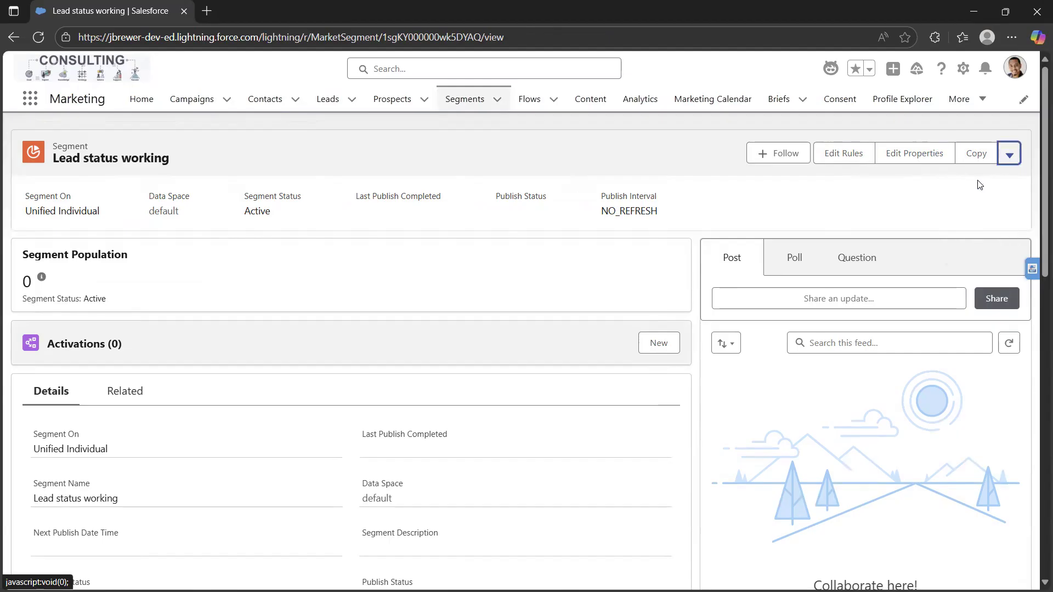